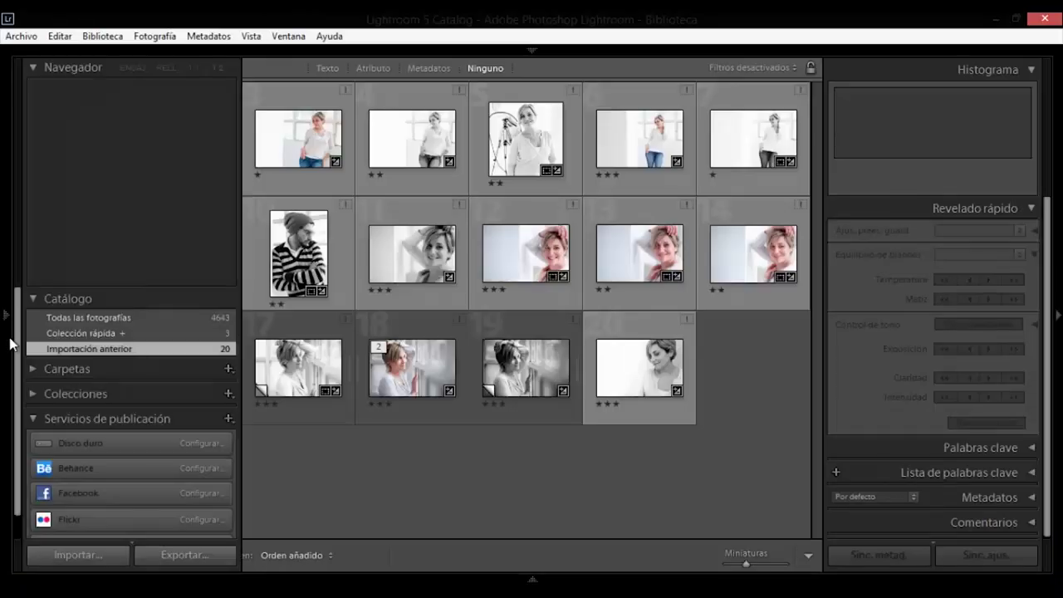
Open Lightroom's Import dialog and switch to the Explorer folder holding the 225 CR2 files
left_click(4, 504)
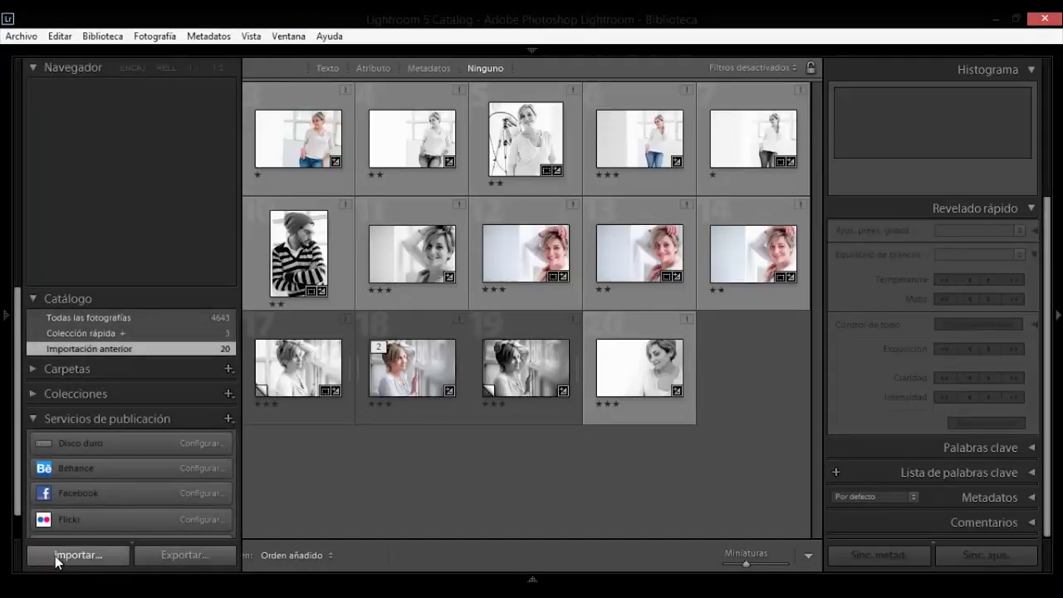
left_click(37, 555)
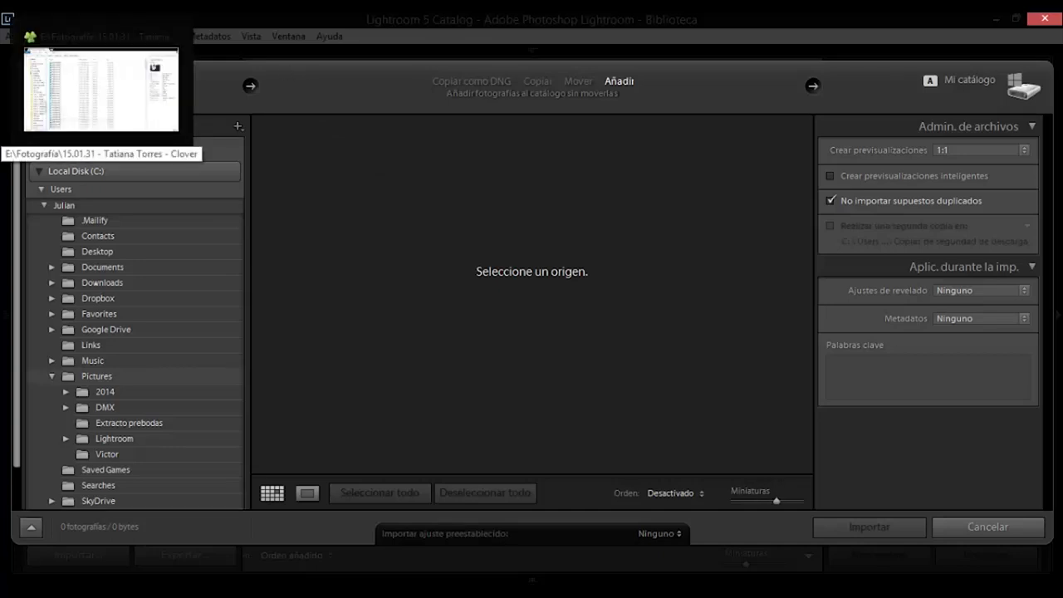
left_click(100, 89)
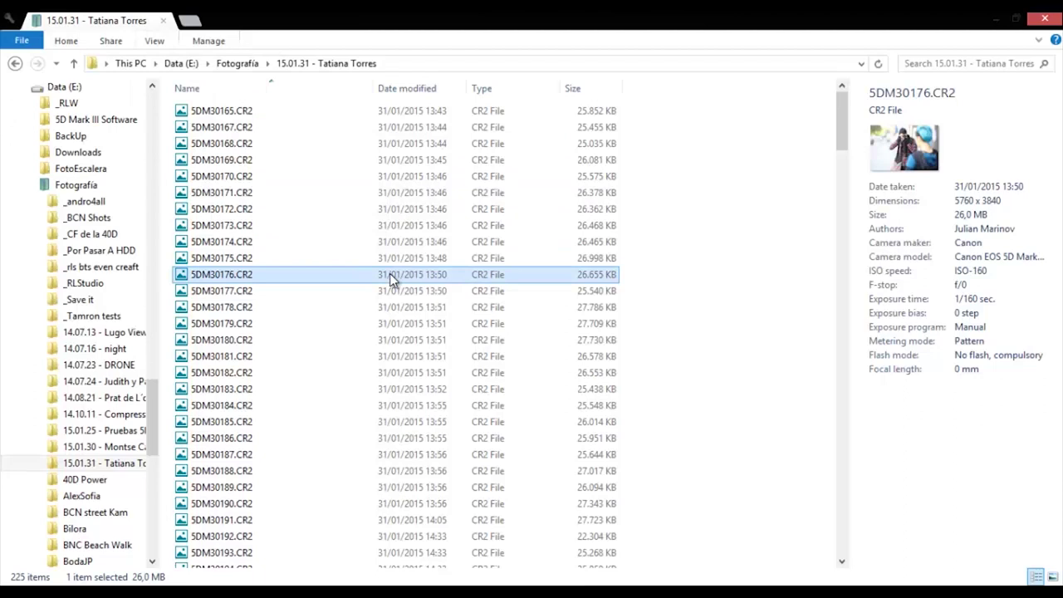
Select all 225 CR2 files in Explorer and drag them onto the Import dialog
key("ctrl+a")
mouse_move(391, 279)
left_mouse_down()
mouse_move(266, 52)
mouse_move(506, 307)
left_mouse_up()
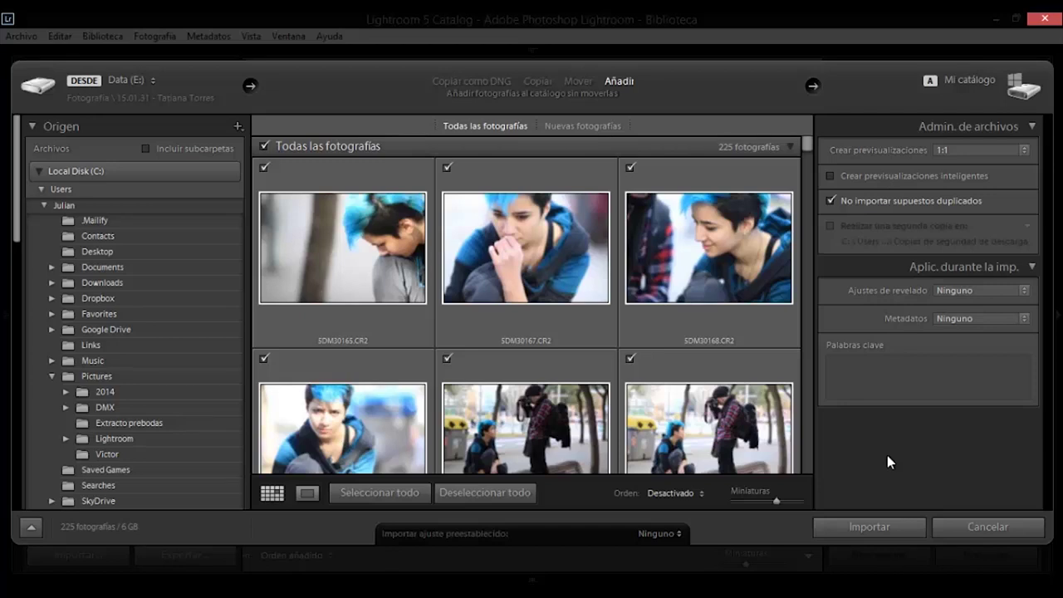
Import the 225 photos from Data (E:) and show the Library filter bar
left_click(885, 537)
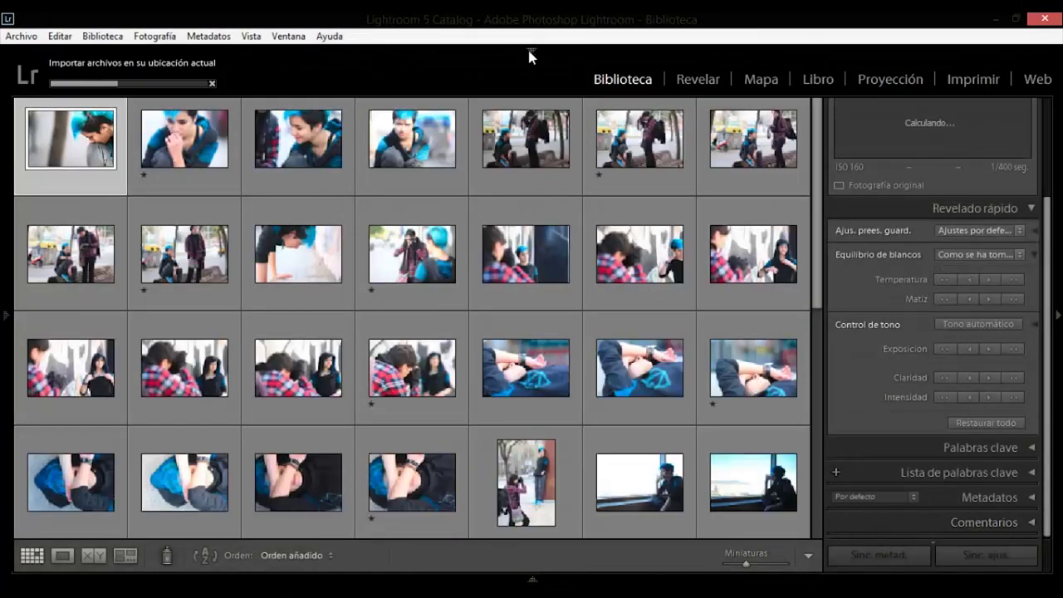
key("backslash")
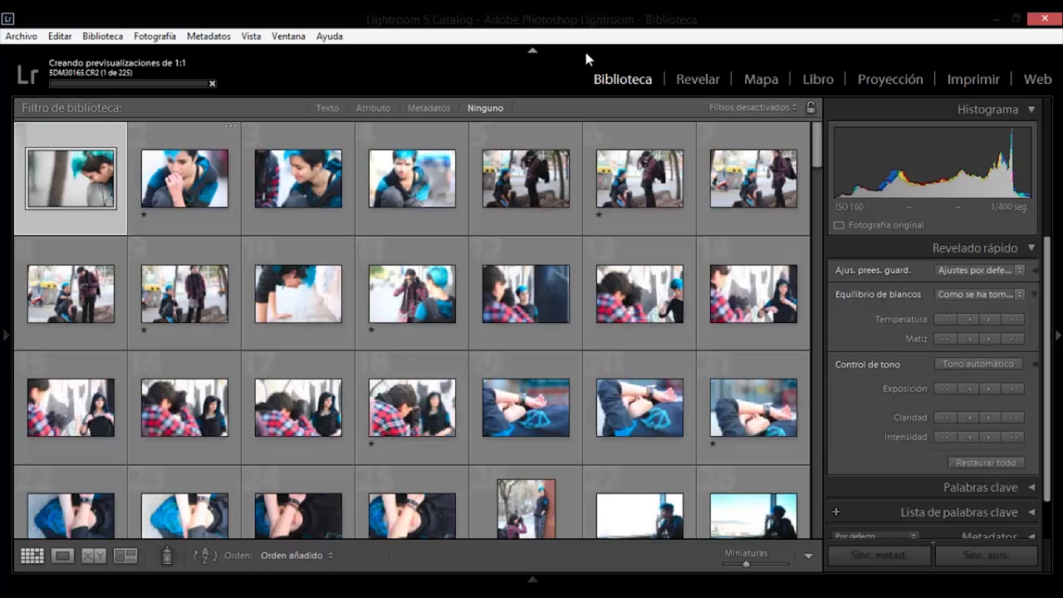
Hide the module picker above the grid and show the filmstrip along the bottom
left_click(537, 52)
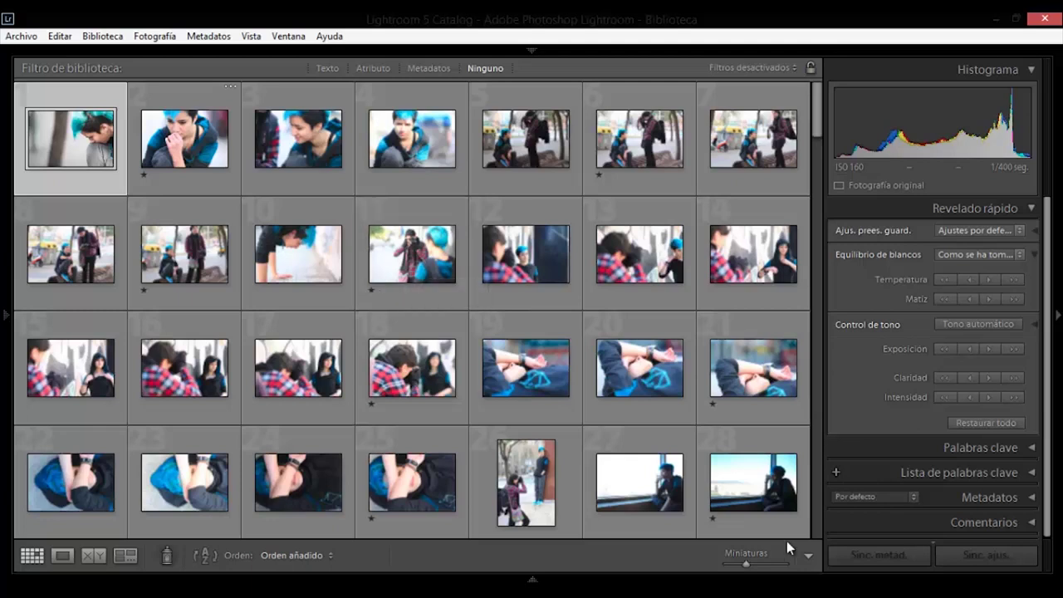
left_click(657, 582)
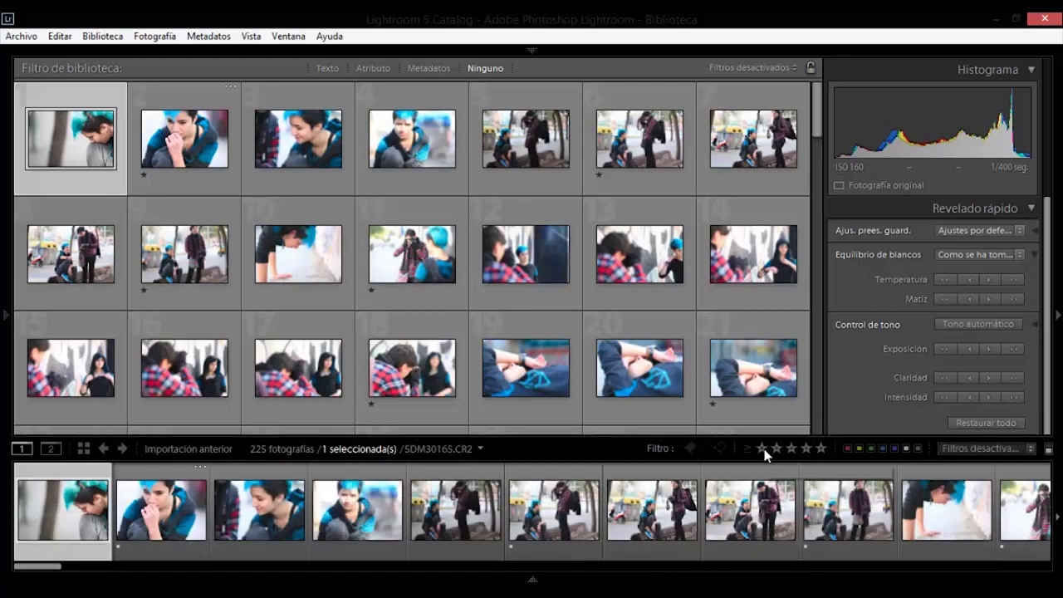
Filter to photos rated ≥1 star, select all 63, then reset the filter to Sin filtro
left_click(764, 449)
left_click(762, 449)
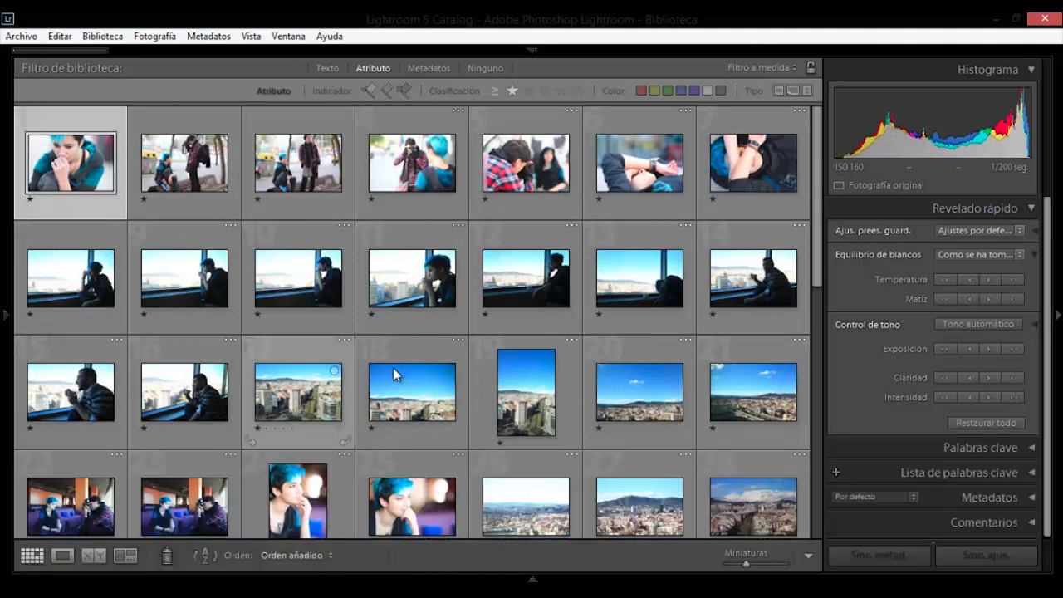
mouse_move(821, 182)
left_mouse_down()
mouse_move(828, 220)
mouse_move(828, 159)
left_mouse_up()
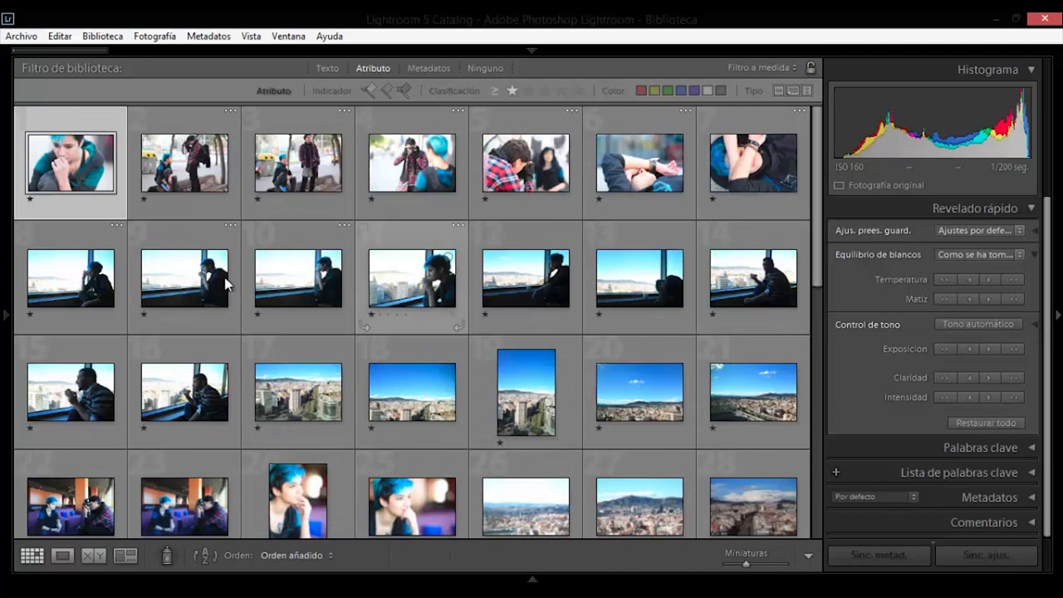
left_click(185, 279)
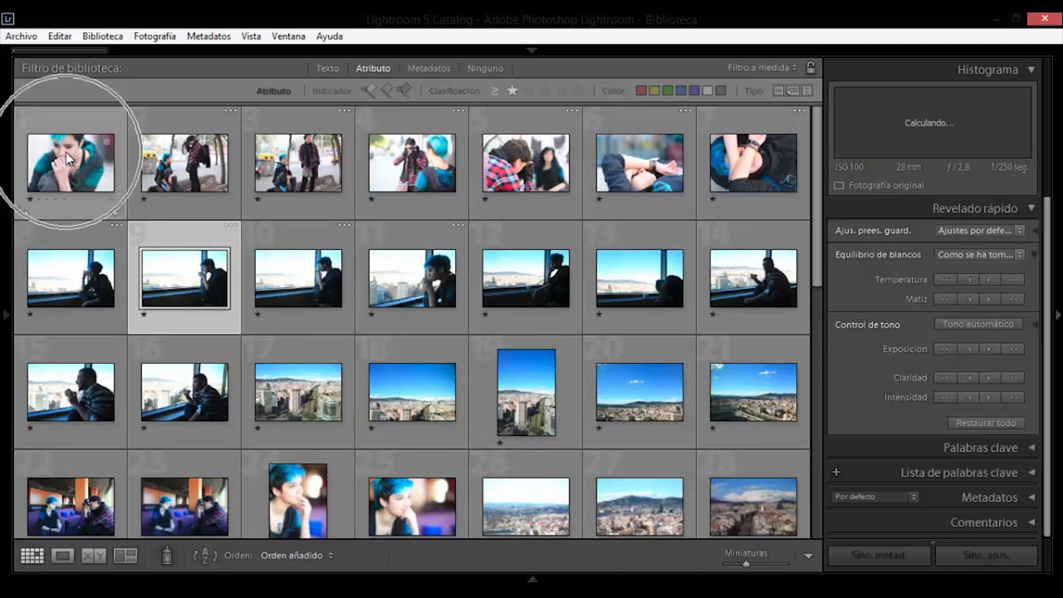
left_click(60, 36)
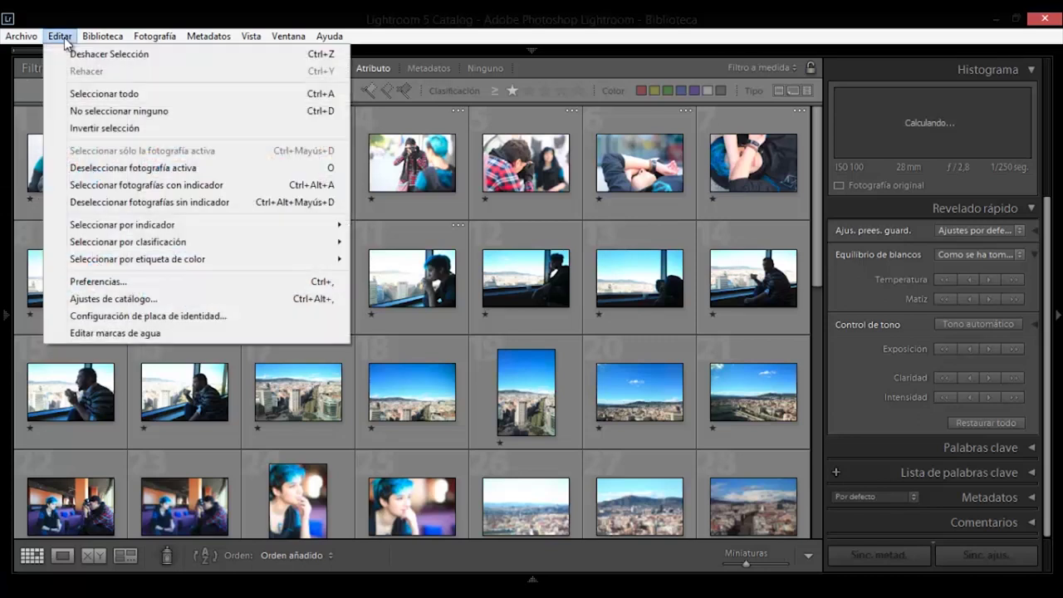
left_click(83, 94)
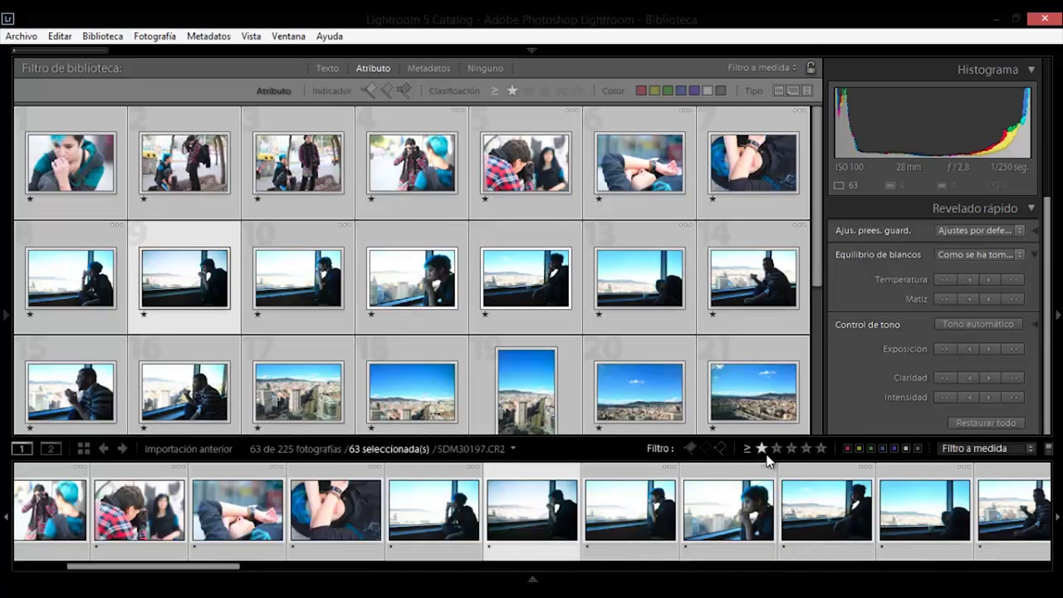
left_click(763, 449)
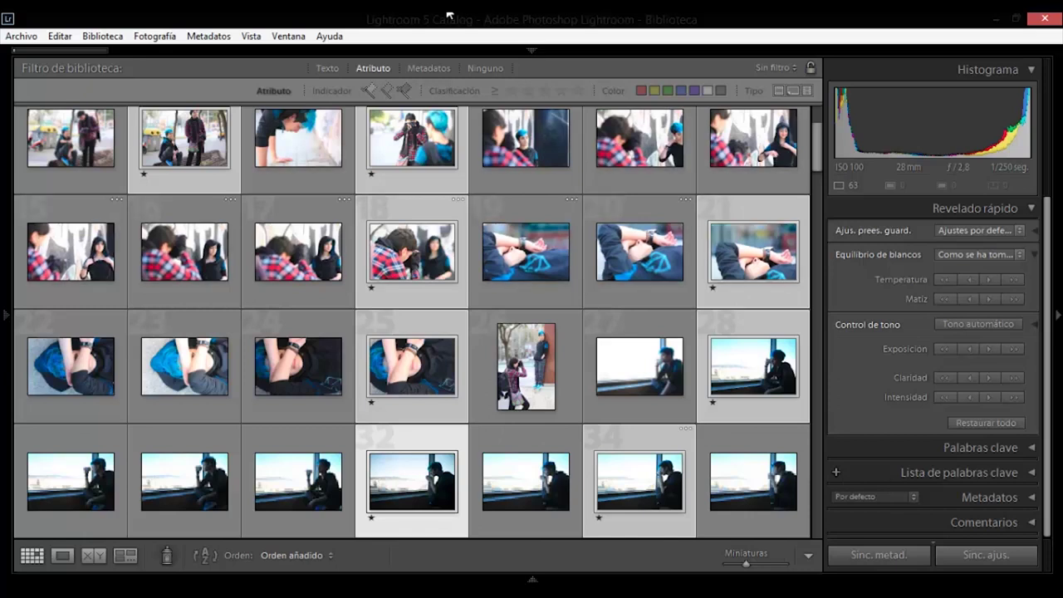
Invert the selection to the 162 unrated photos and delete them from disk
left_click(58, 36)
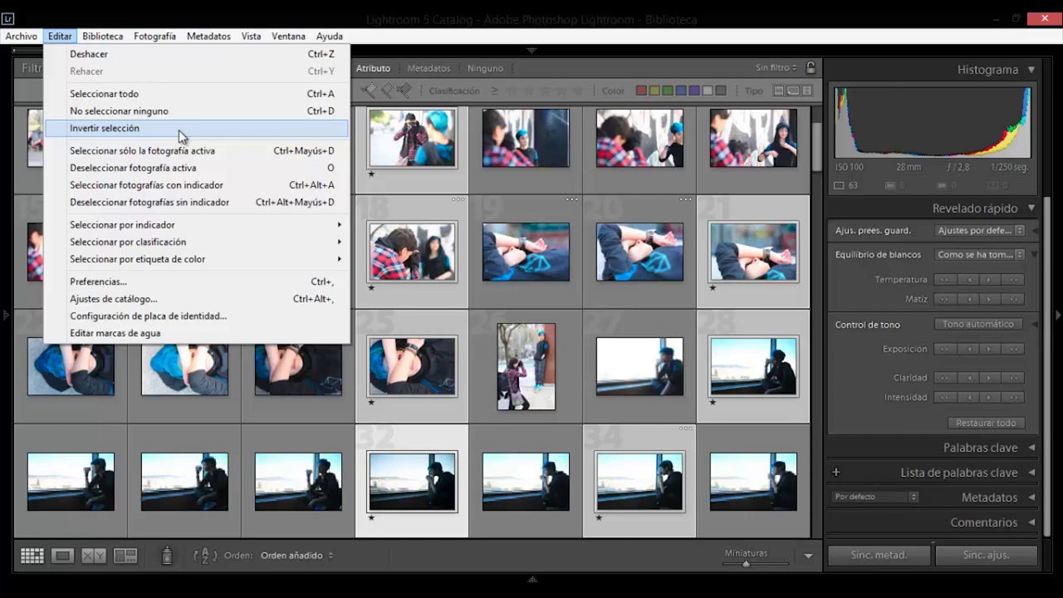
left_click(179, 129)
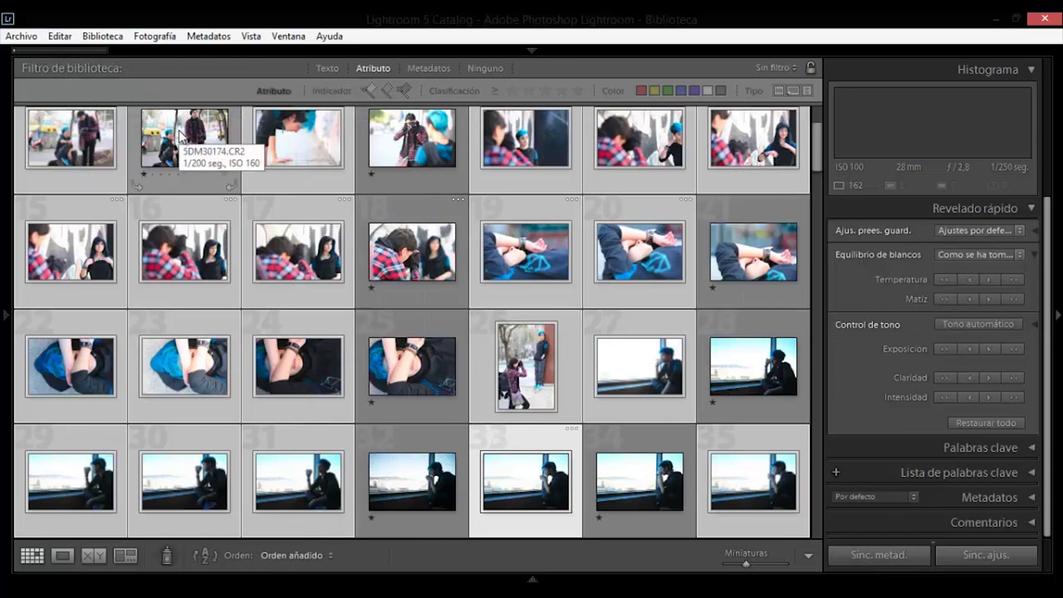
key("Delete")
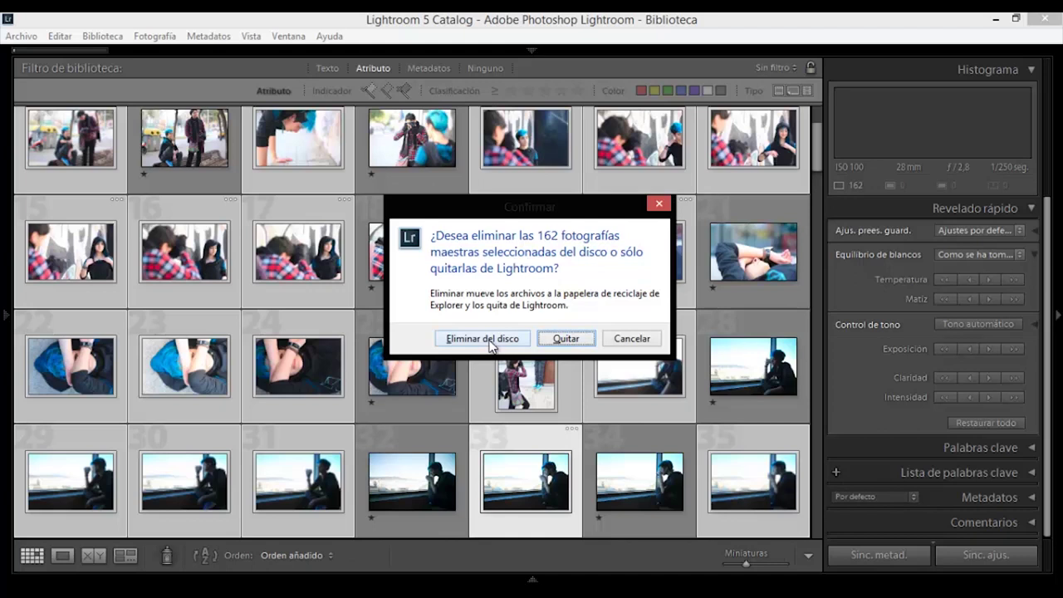
left_click(566, 338)
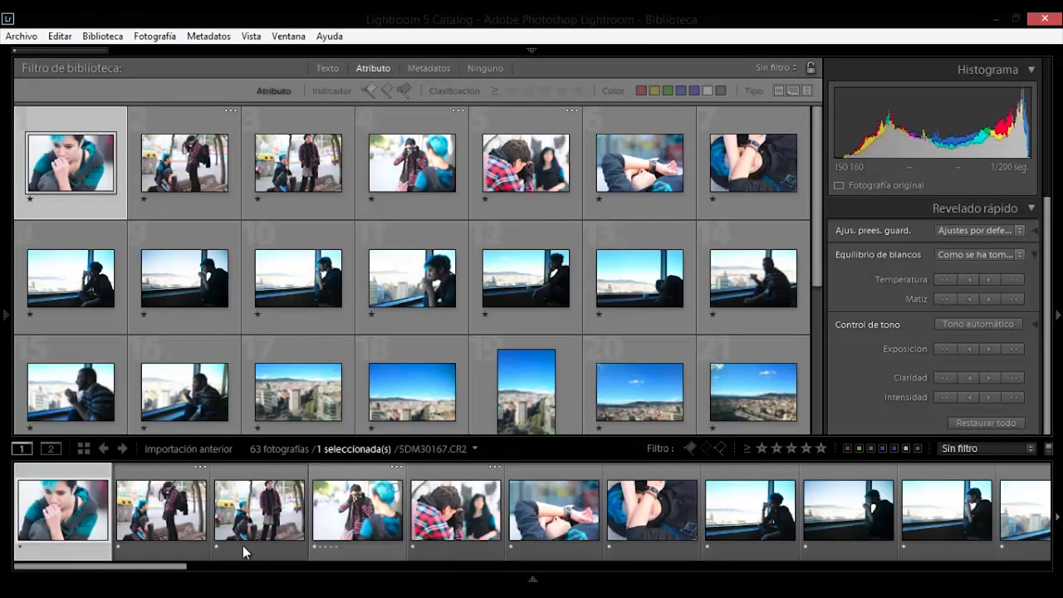
Scroll the filmstrip and restore the module strip to watch 1:1 preview progress
mouse_move(152, 570)
left_mouse_down()
mouse_move(914, 562)
mouse_move(81, 563)
left_mouse_up()
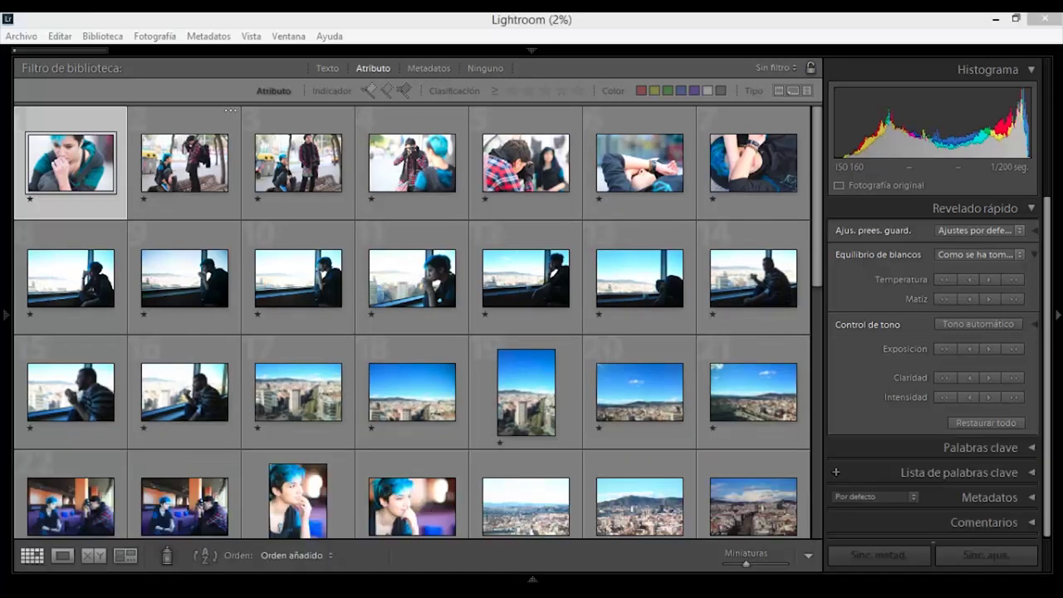
left_click(533, 49)
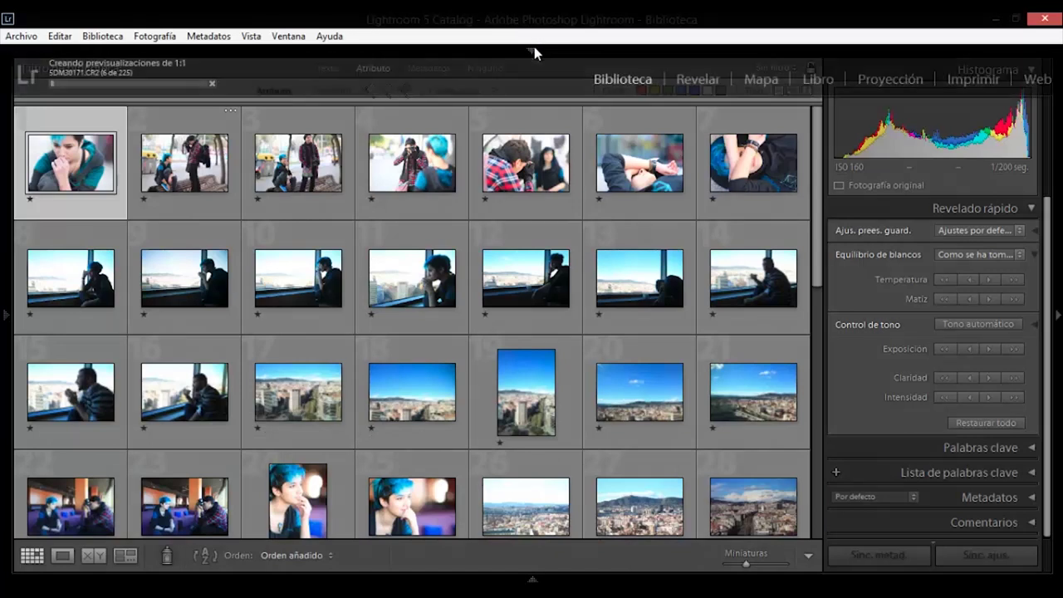